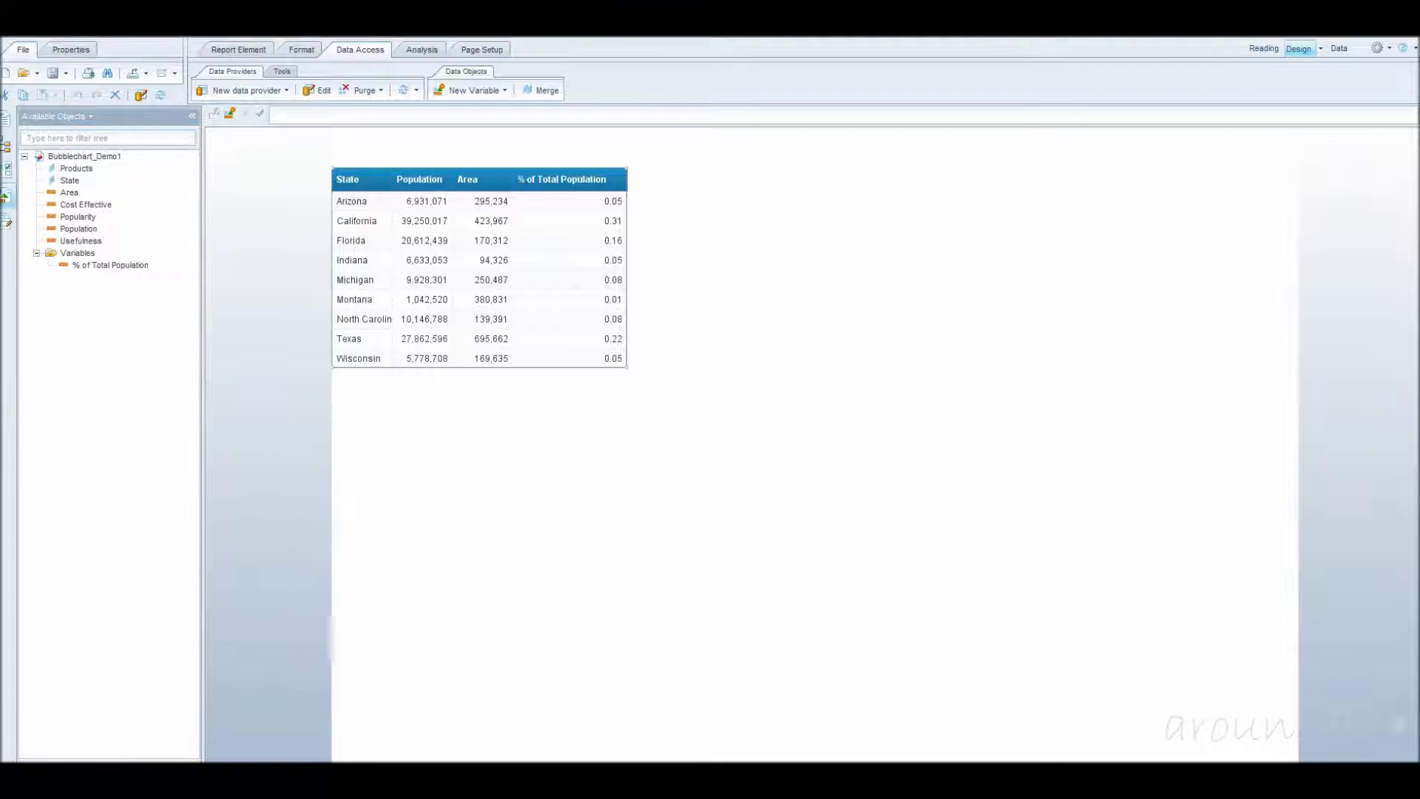
# Step: Open the Turn Into dialog for the state table through Turn Into > More Transformations
pyautogui.click(607, 298)
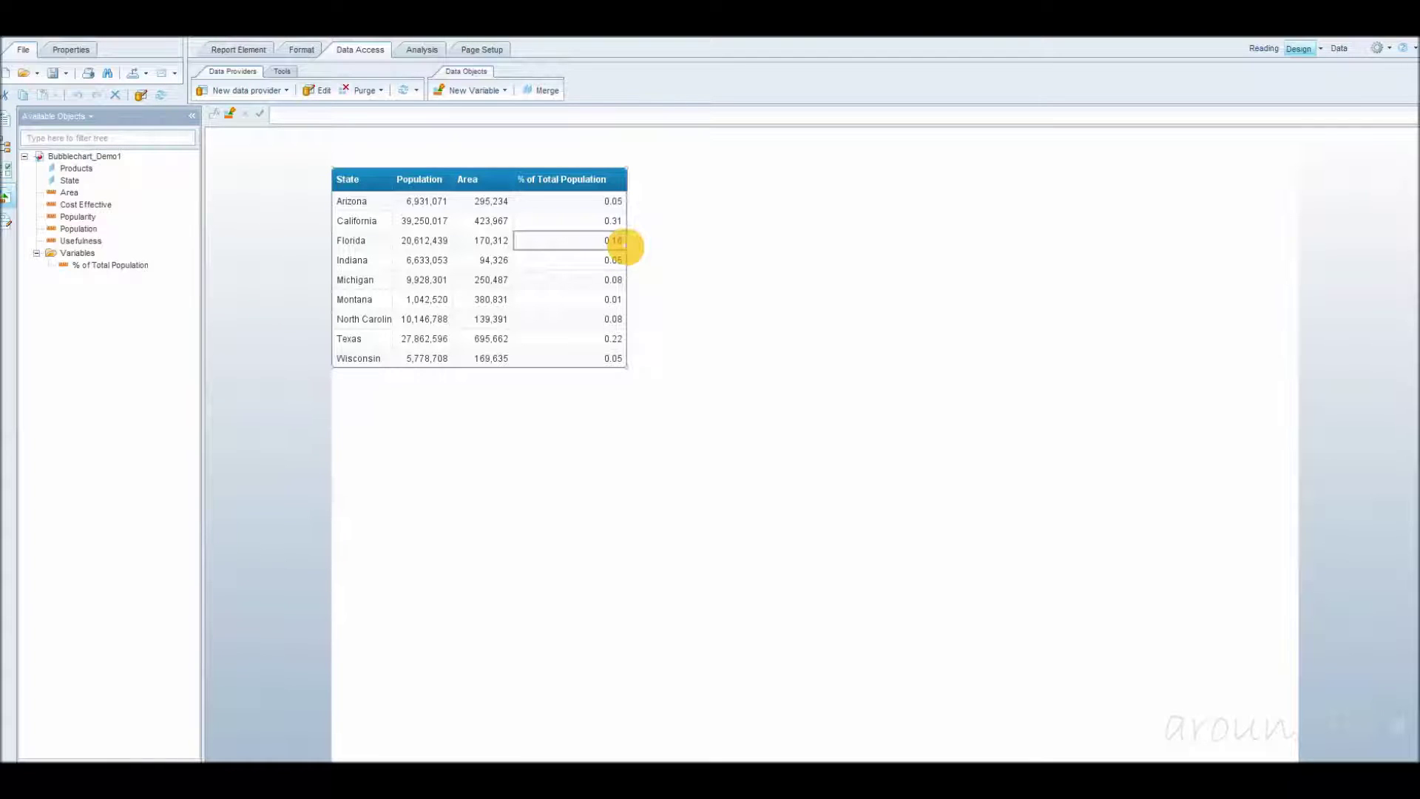
pyautogui.click(250, 50)
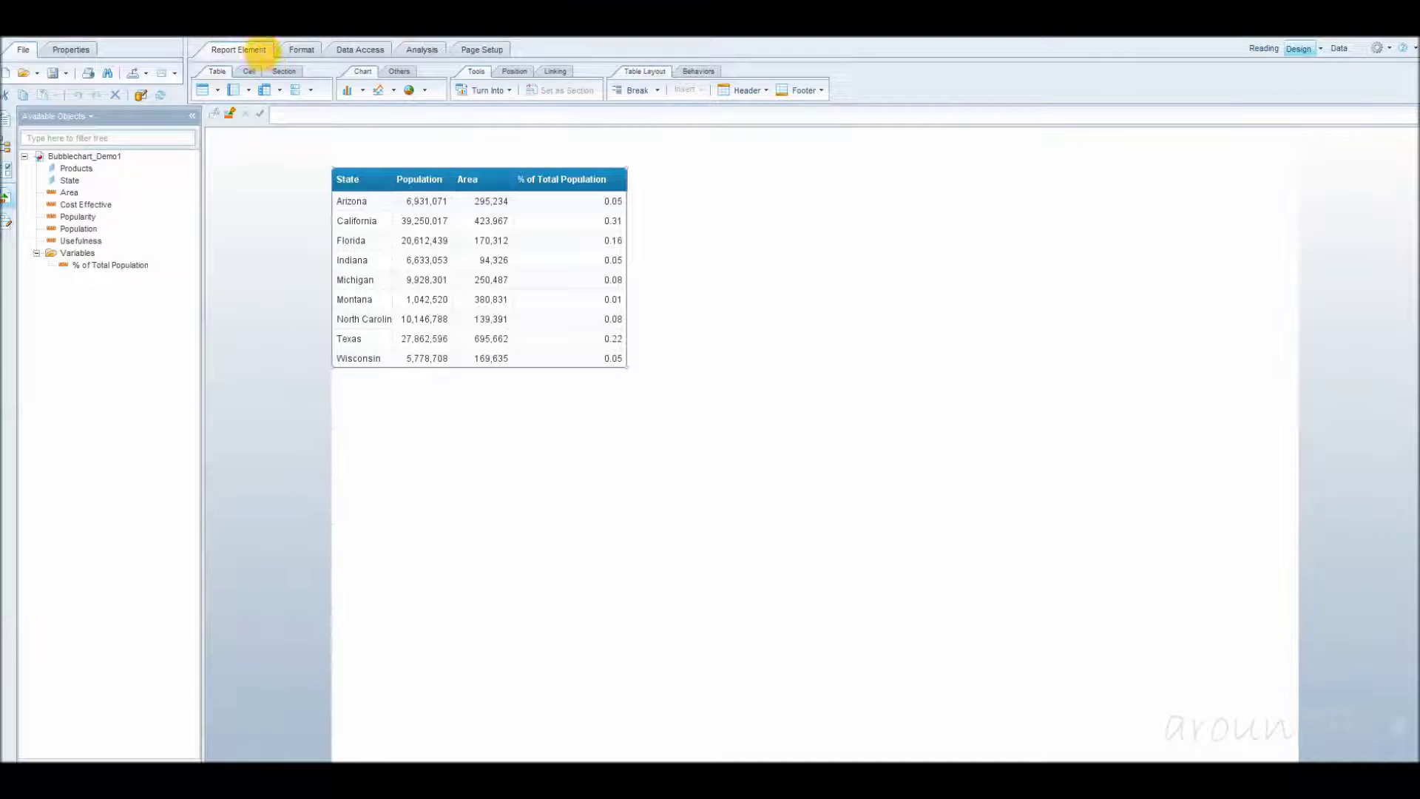
pyautogui.click(506, 89)
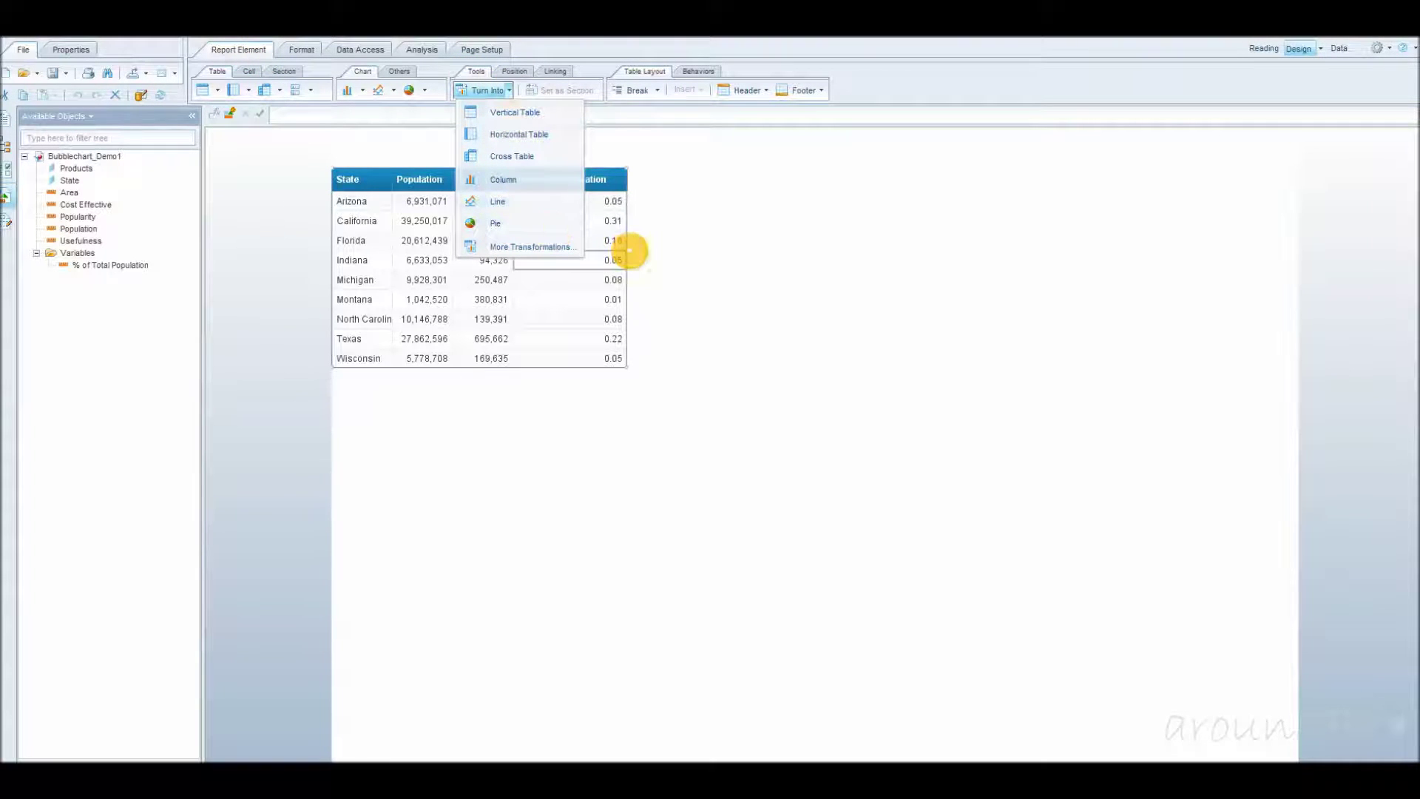
pyautogui.click(627, 250)
pyautogui.rightClick(627, 250)
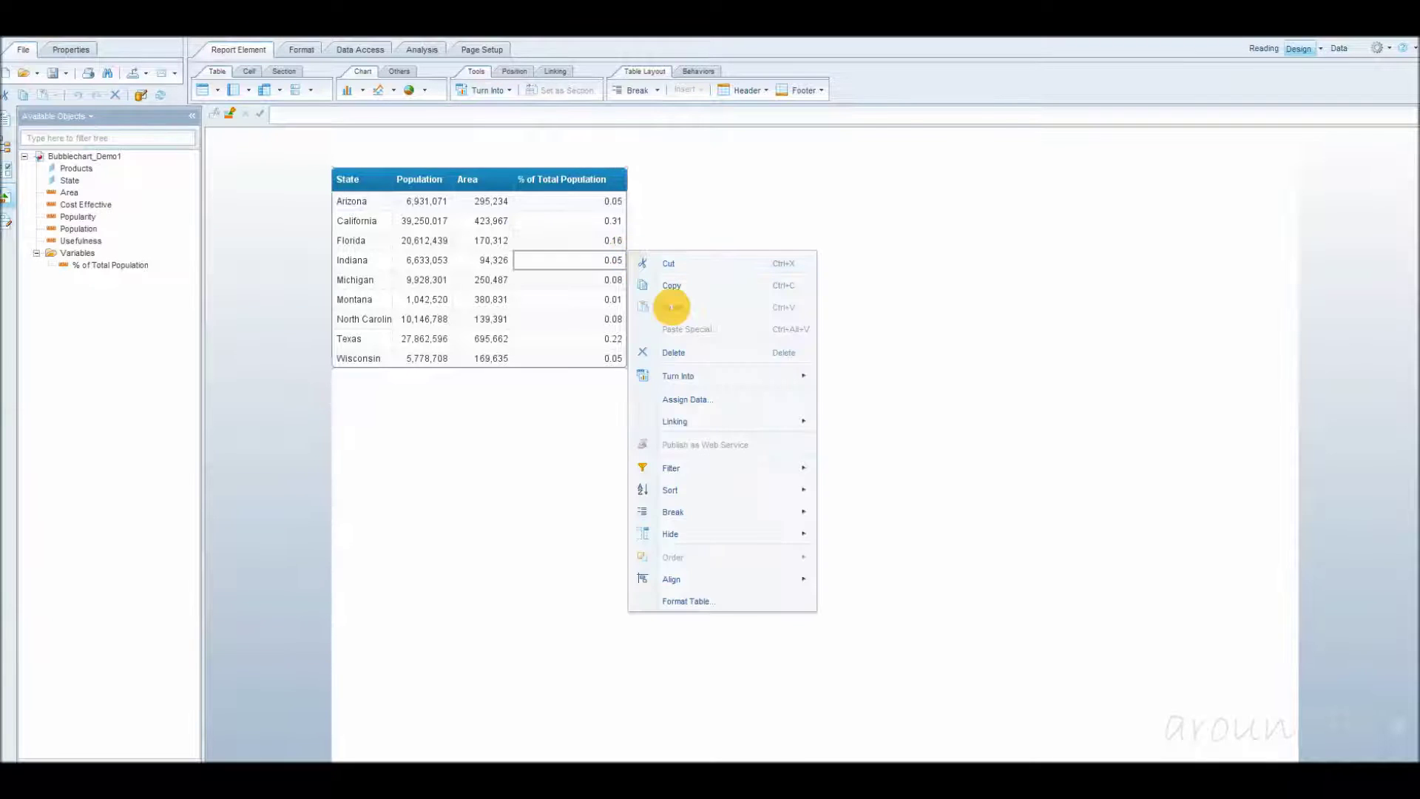
pyautogui.moveTo(739, 375)
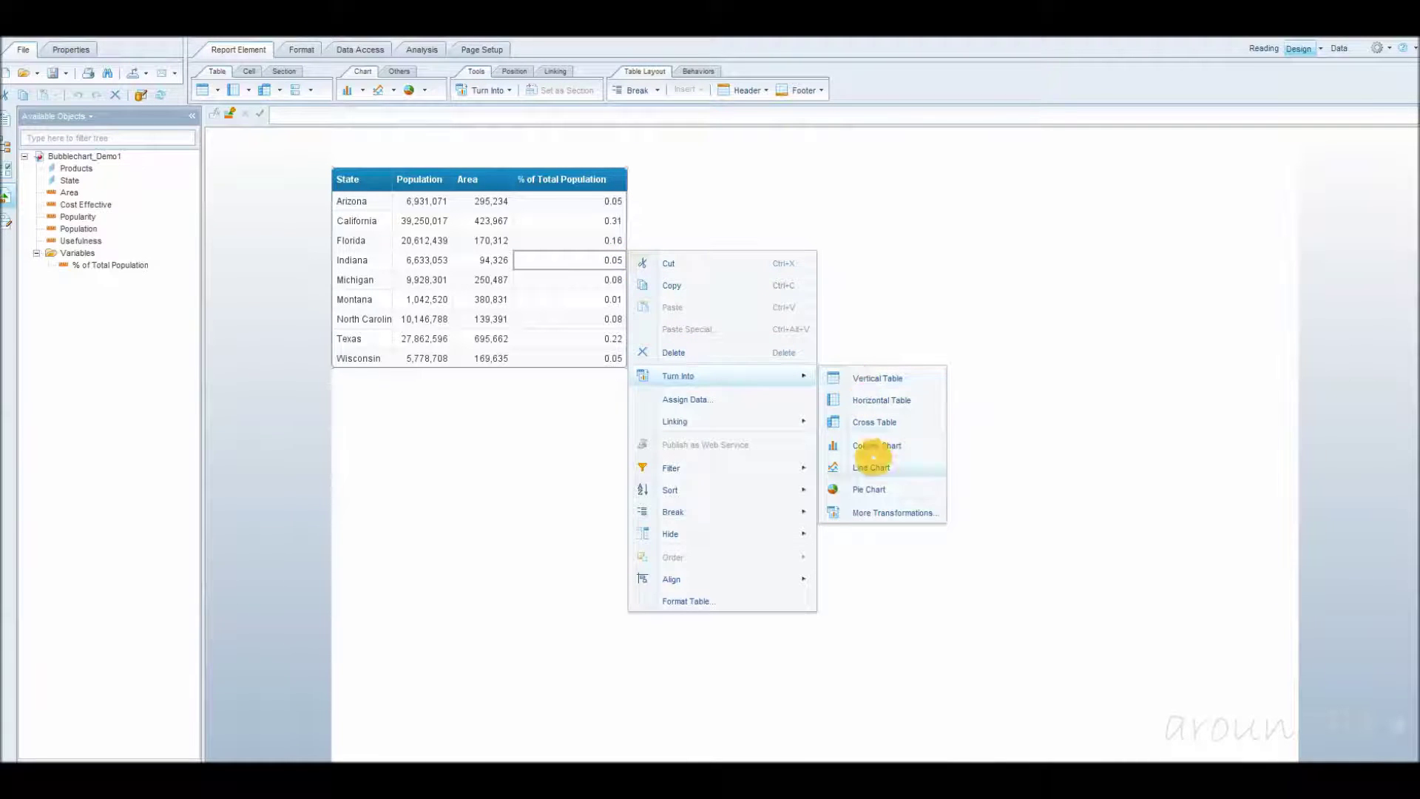
pyautogui.click(885, 512)
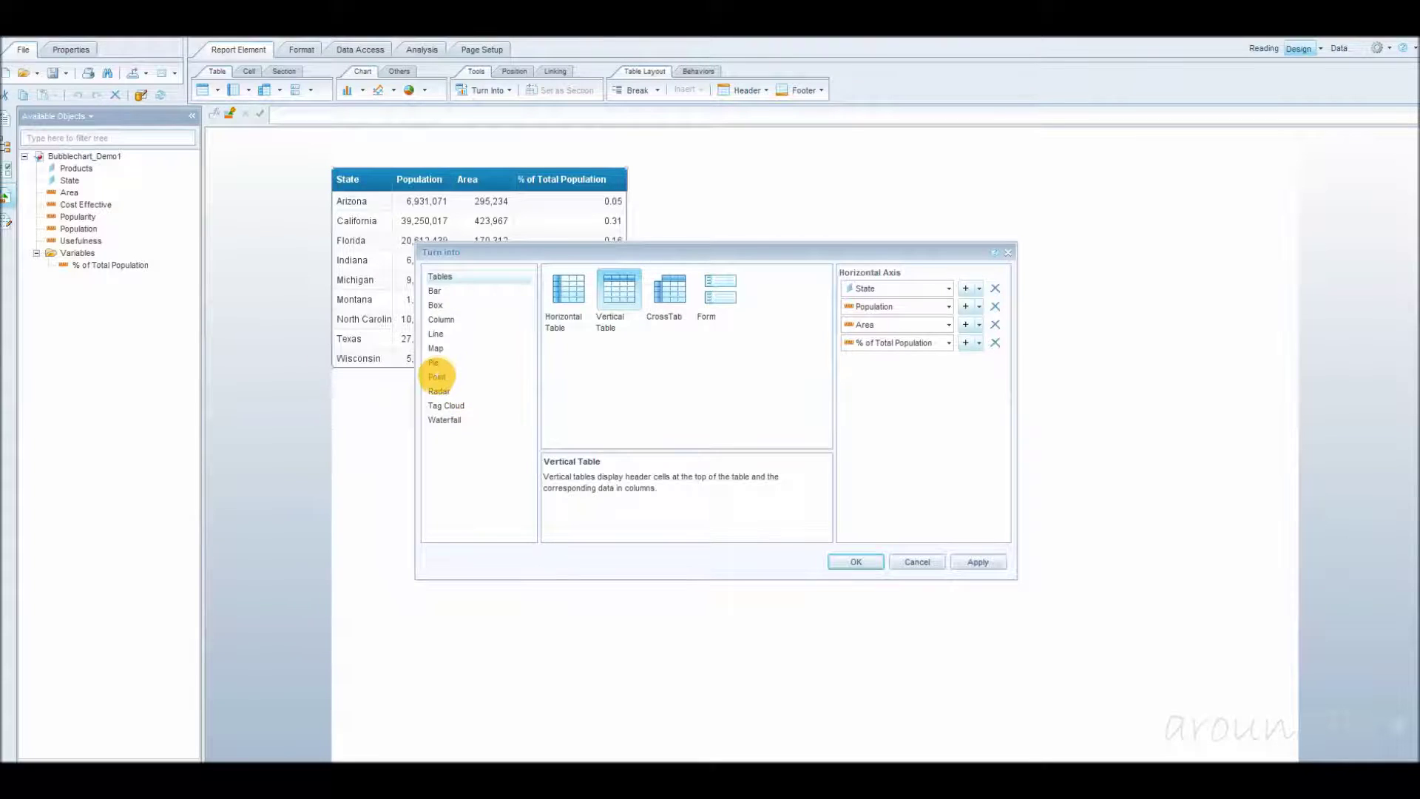
# Step: Pick Point > Bubble Chart, keeping Population and Area as values, % of Total Population for size, and State as color
pyautogui.click(437, 376)
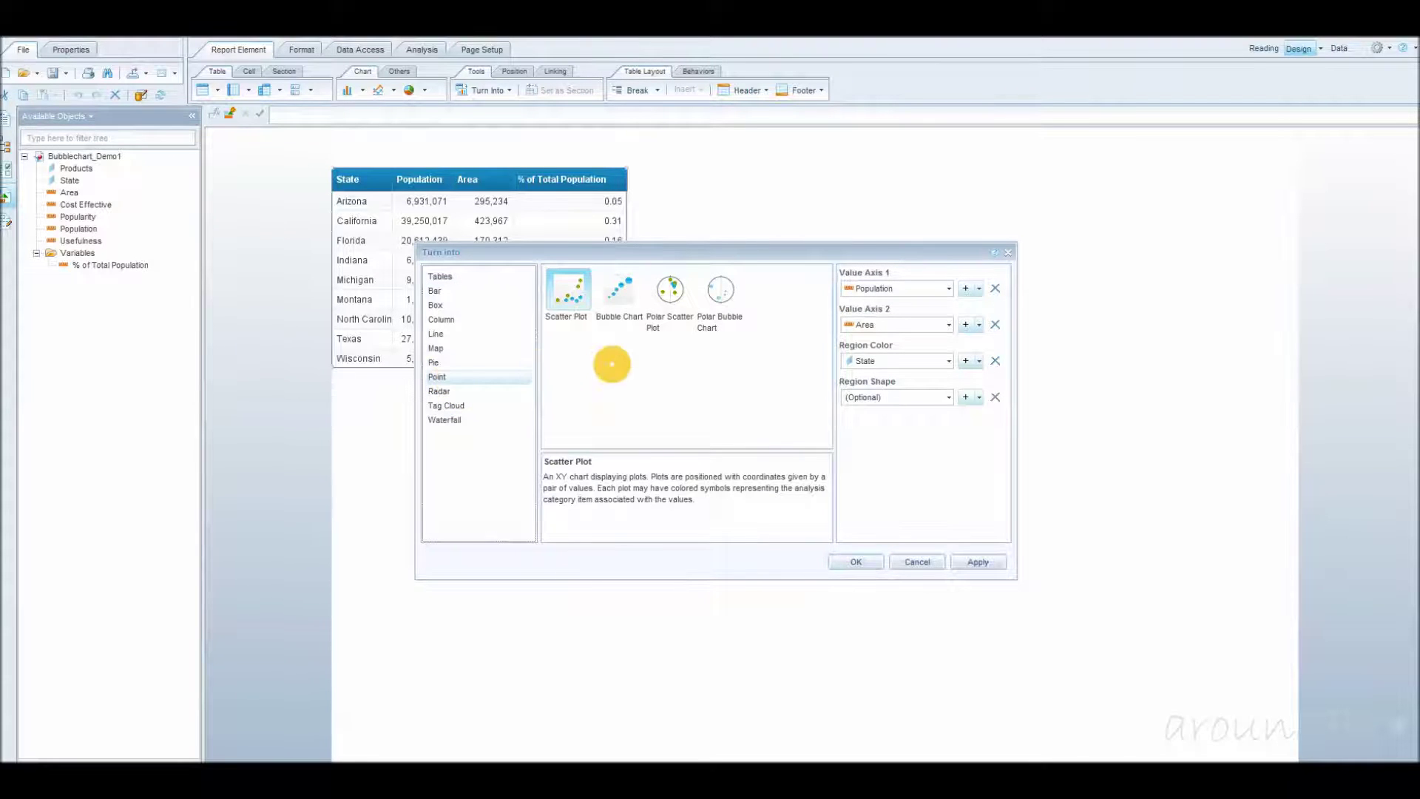
pyautogui.click(621, 302)
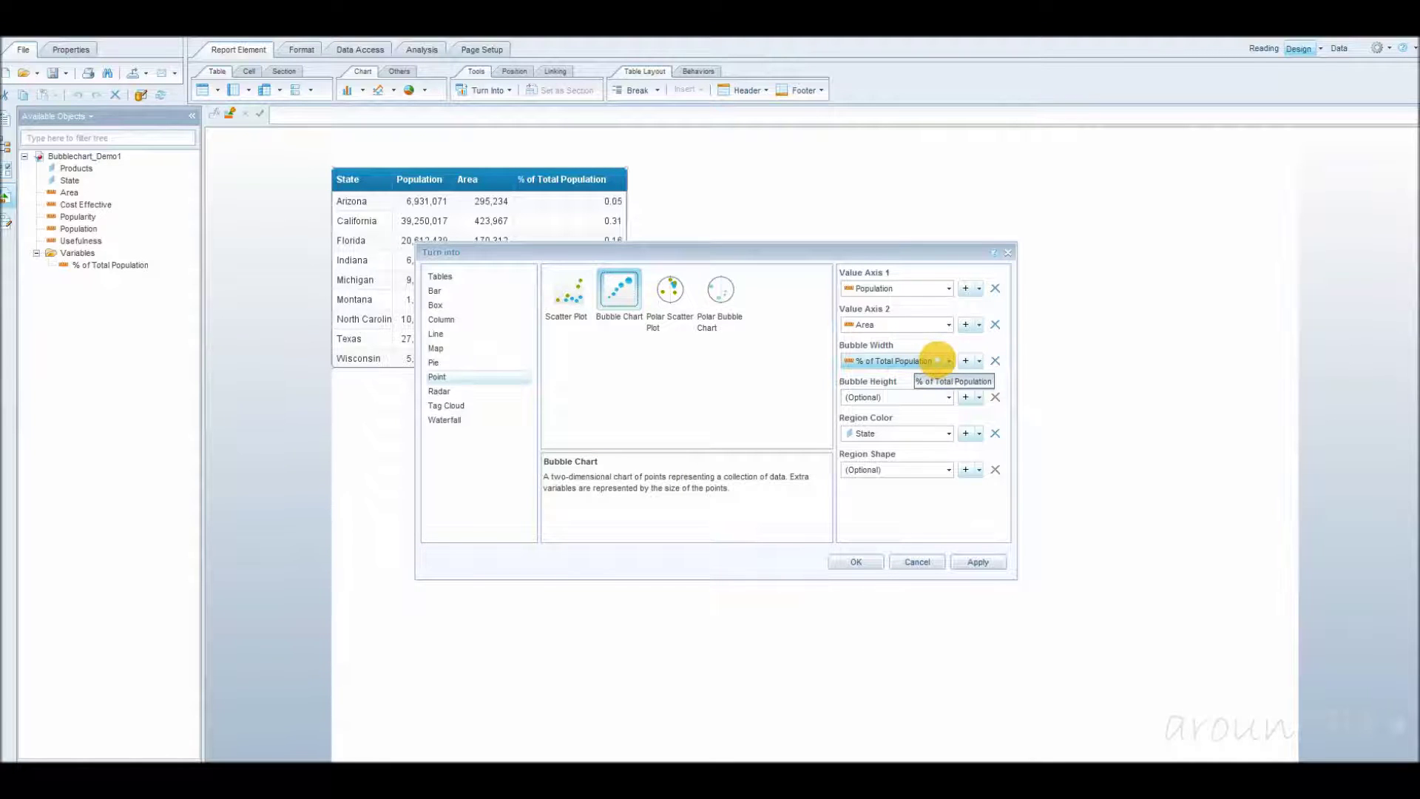
pyautogui.click(947, 360)
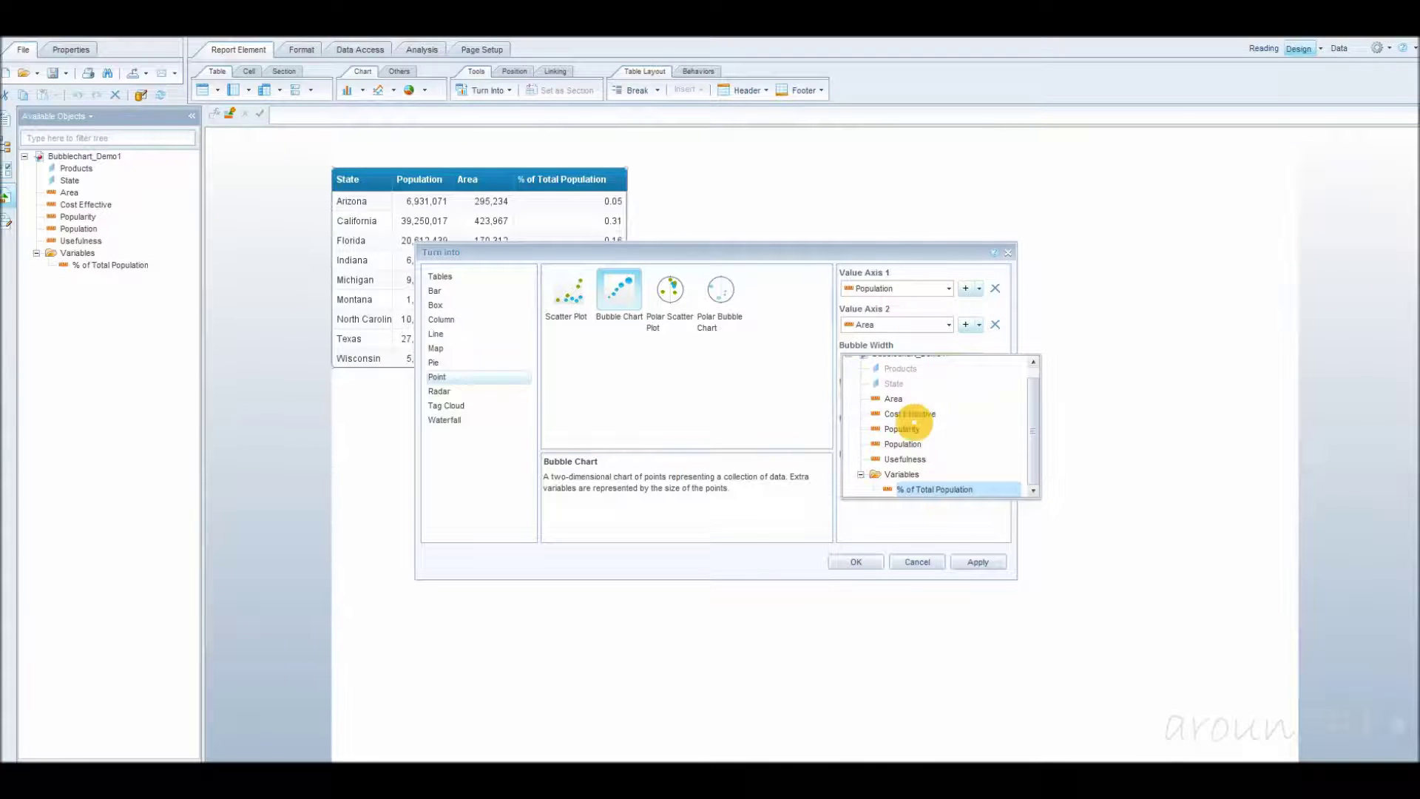
pyautogui.click(802, 403)
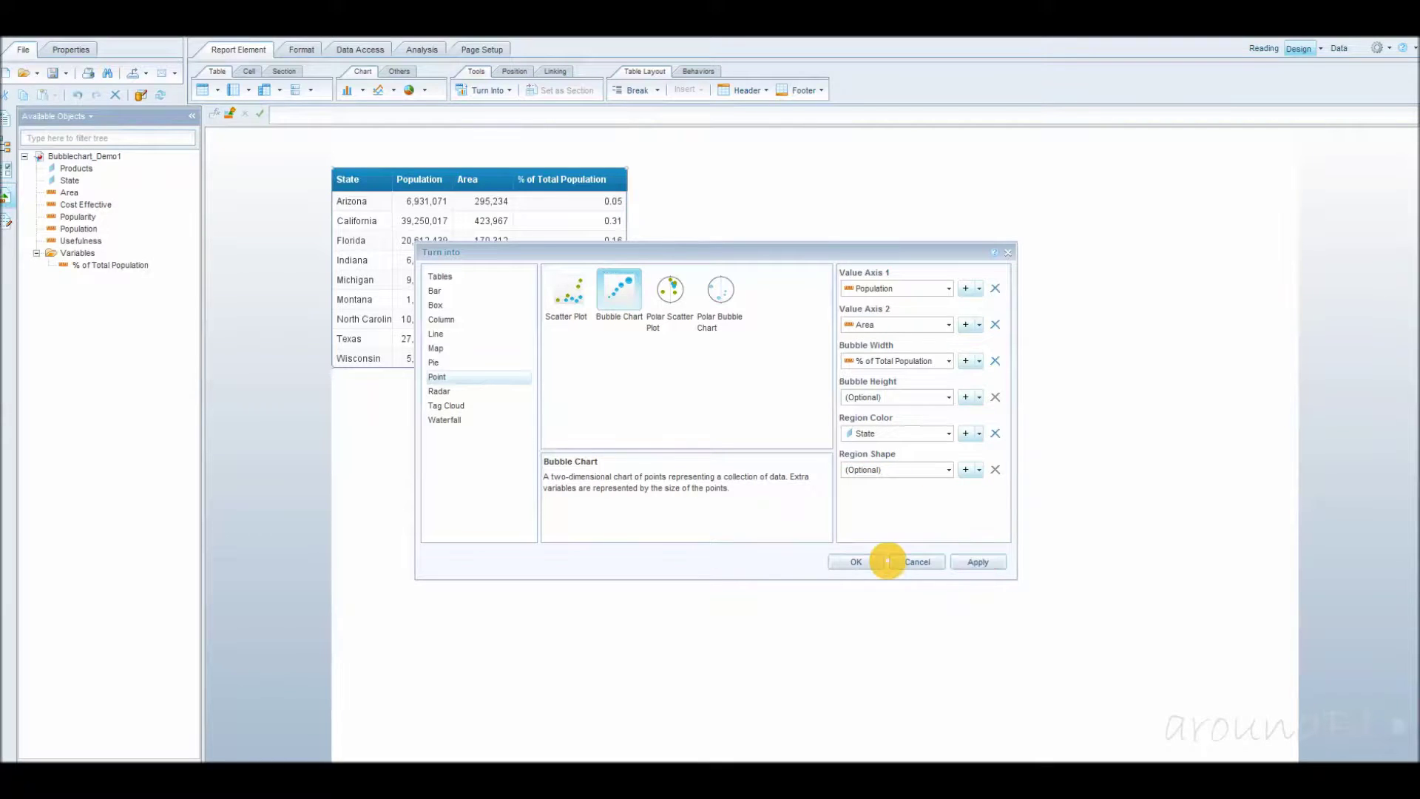
# Step: Confirm the bubble chart conversion and stretch the chart larger across the page
pyautogui.click(856, 562)
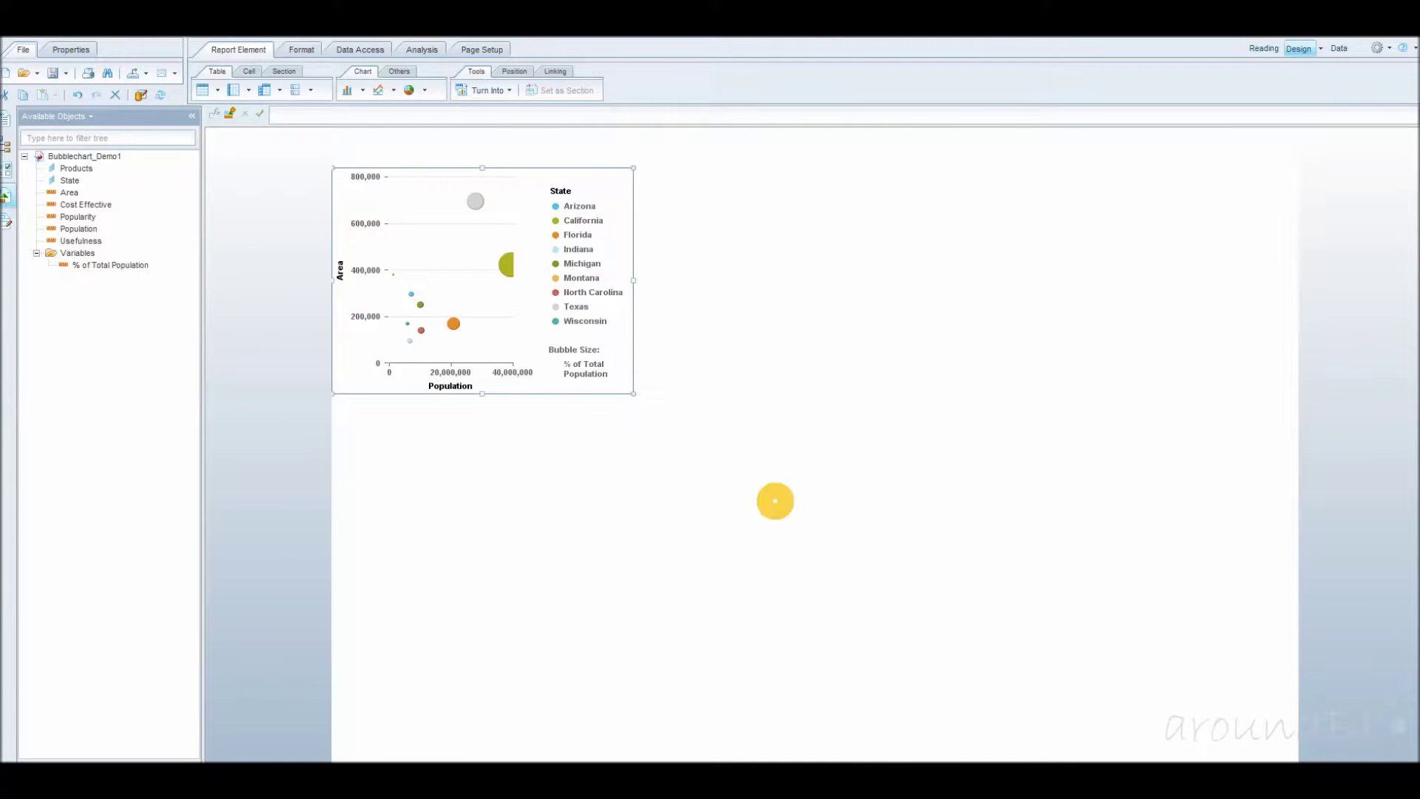
pyautogui.moveTo(634, 394); pyautogui.dragTo(1099, 564)
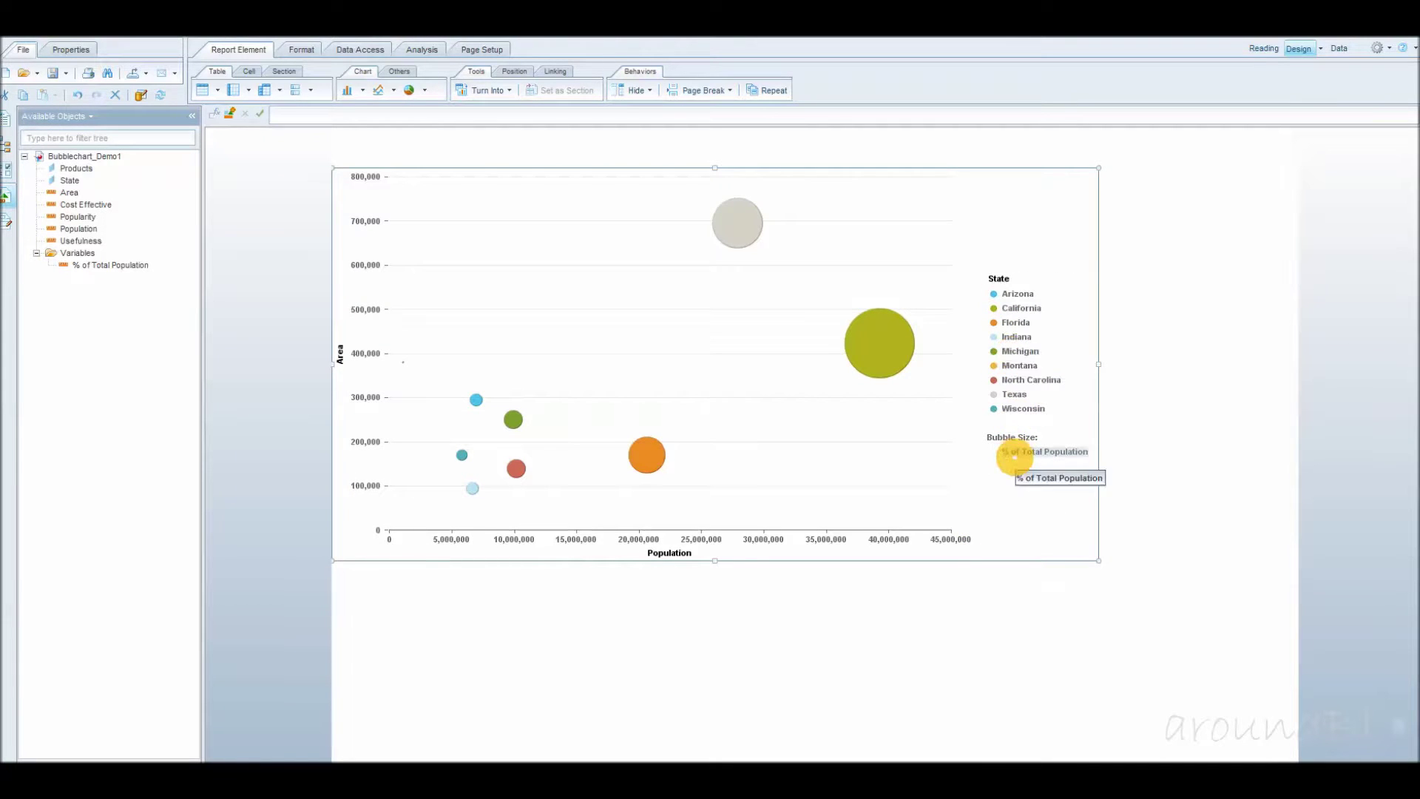
pyautogui.moveTo(1015, 476); pyautogui.dragTo(648, 462)
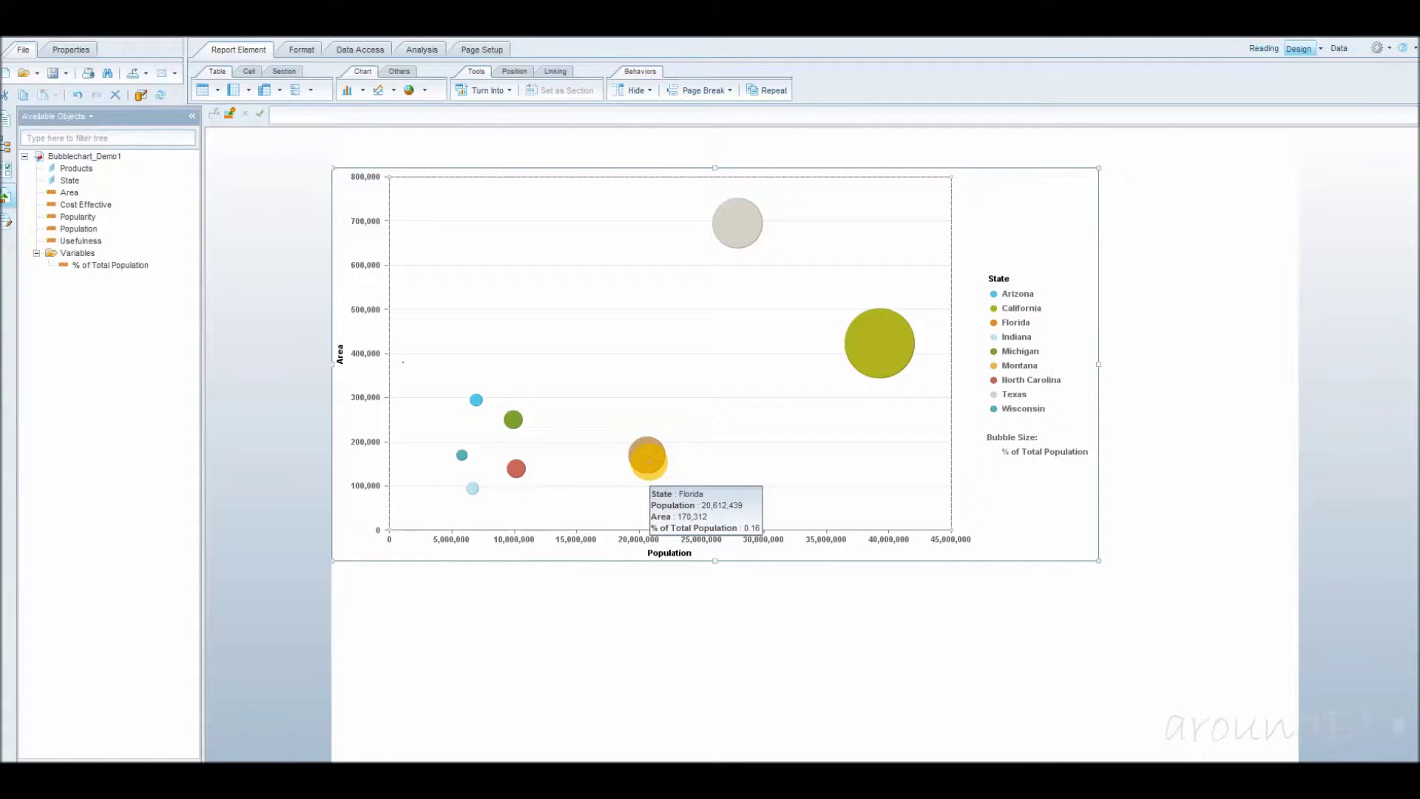
pyautogui.moveTo(649, 462); pyautogui.dragTo(655, 460)
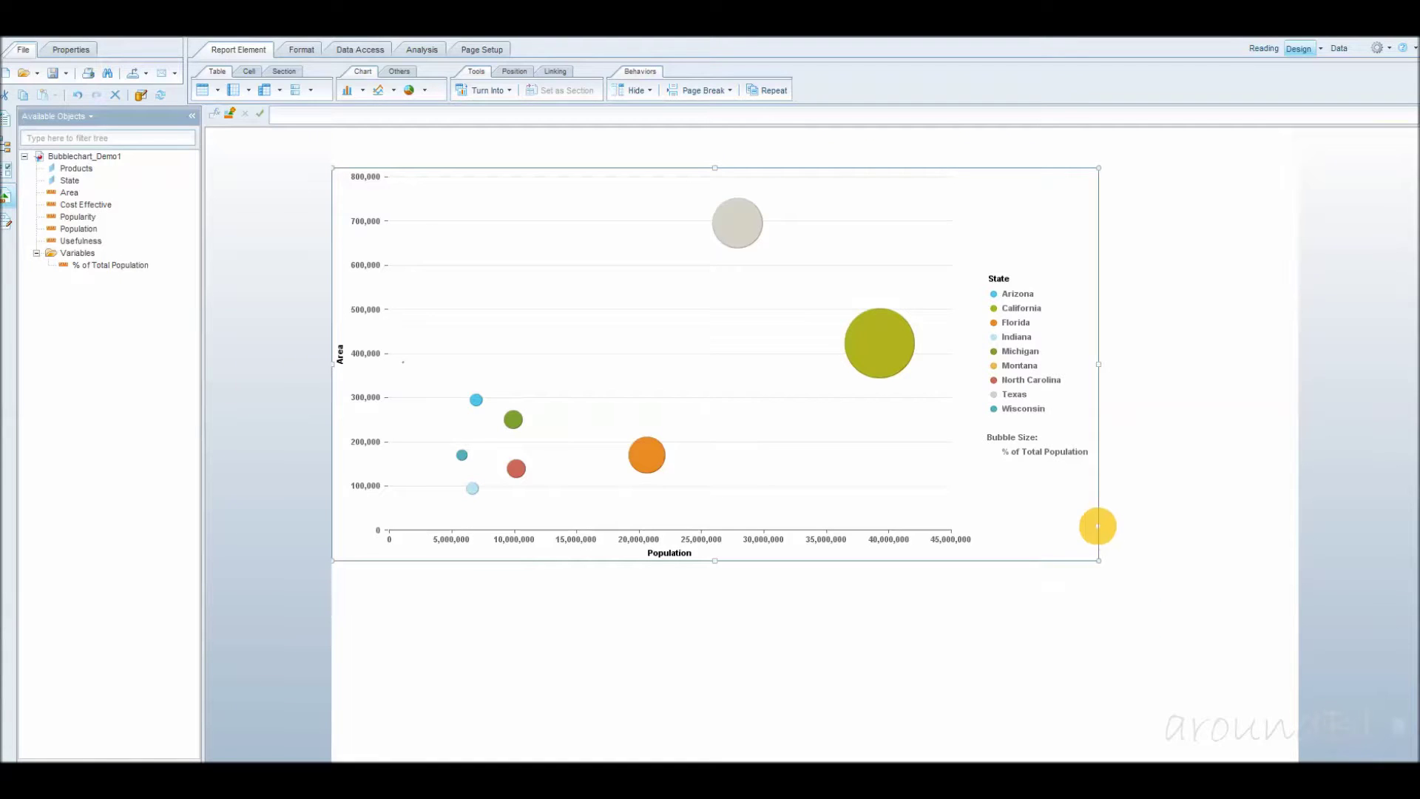
pyautogui.rightClick(1098, 526)
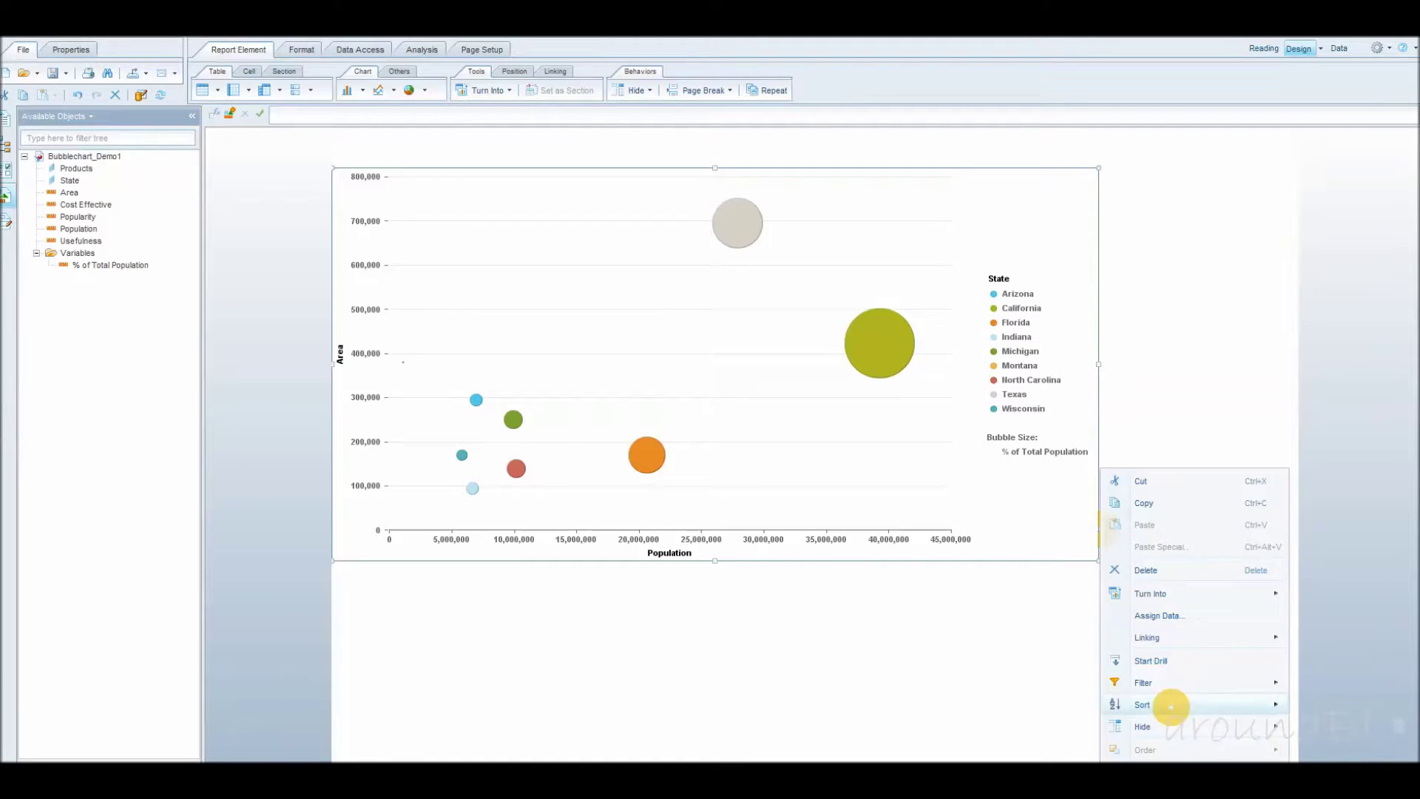
# Step: Set the chart palette to Basic at 100% with the 3d button effect for bubbles
pyautogui.click(1158, 754)
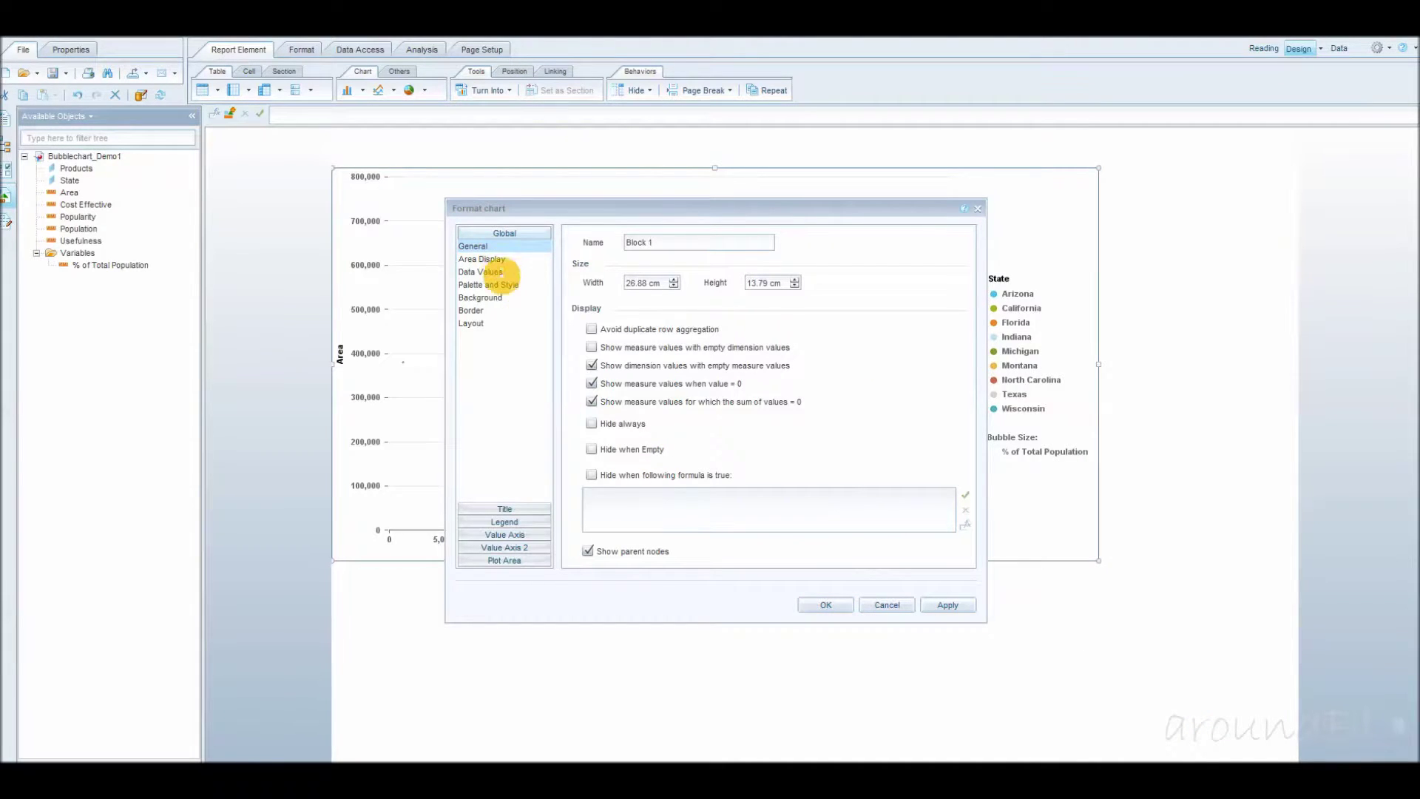
pyautogui.click(503, 284)
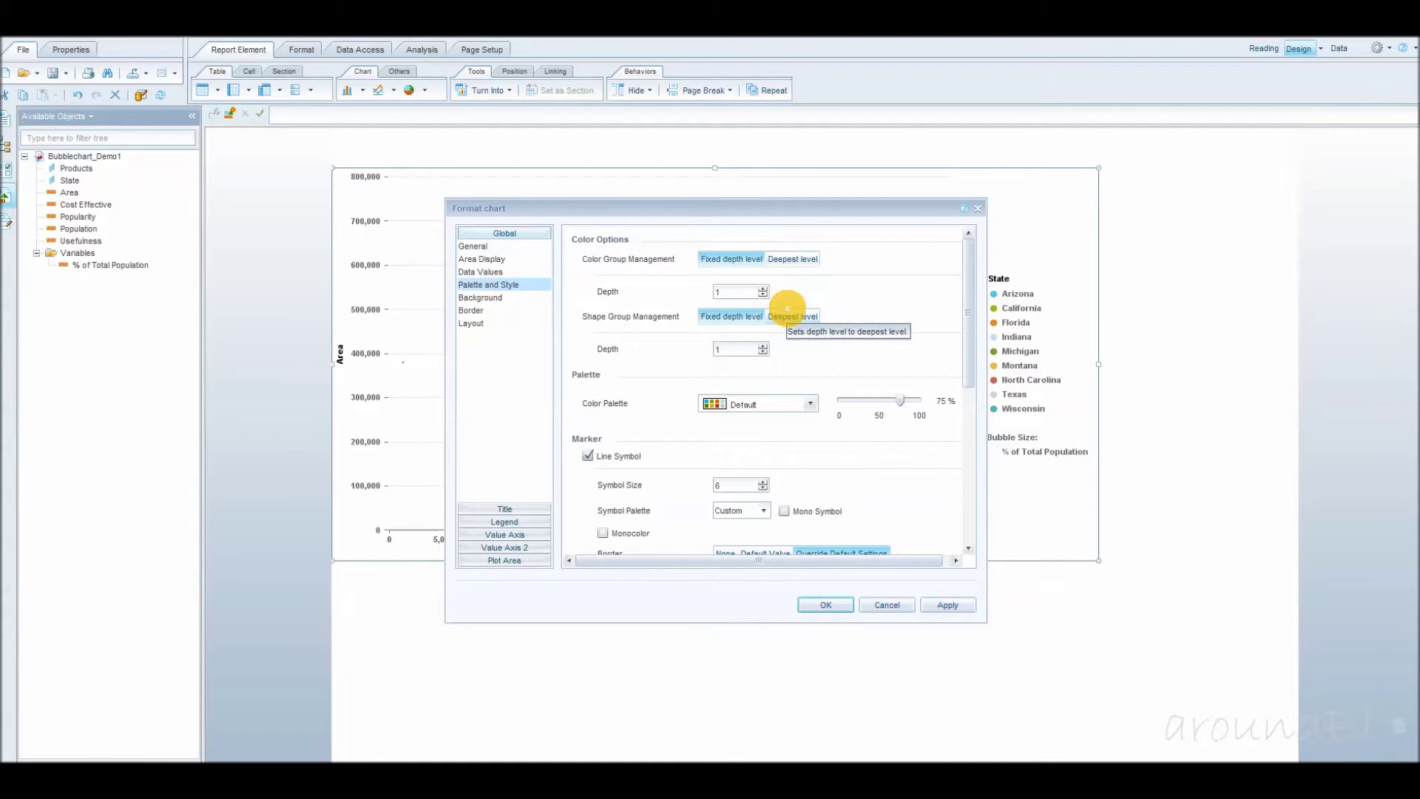
pyautogui.click(799, 403)
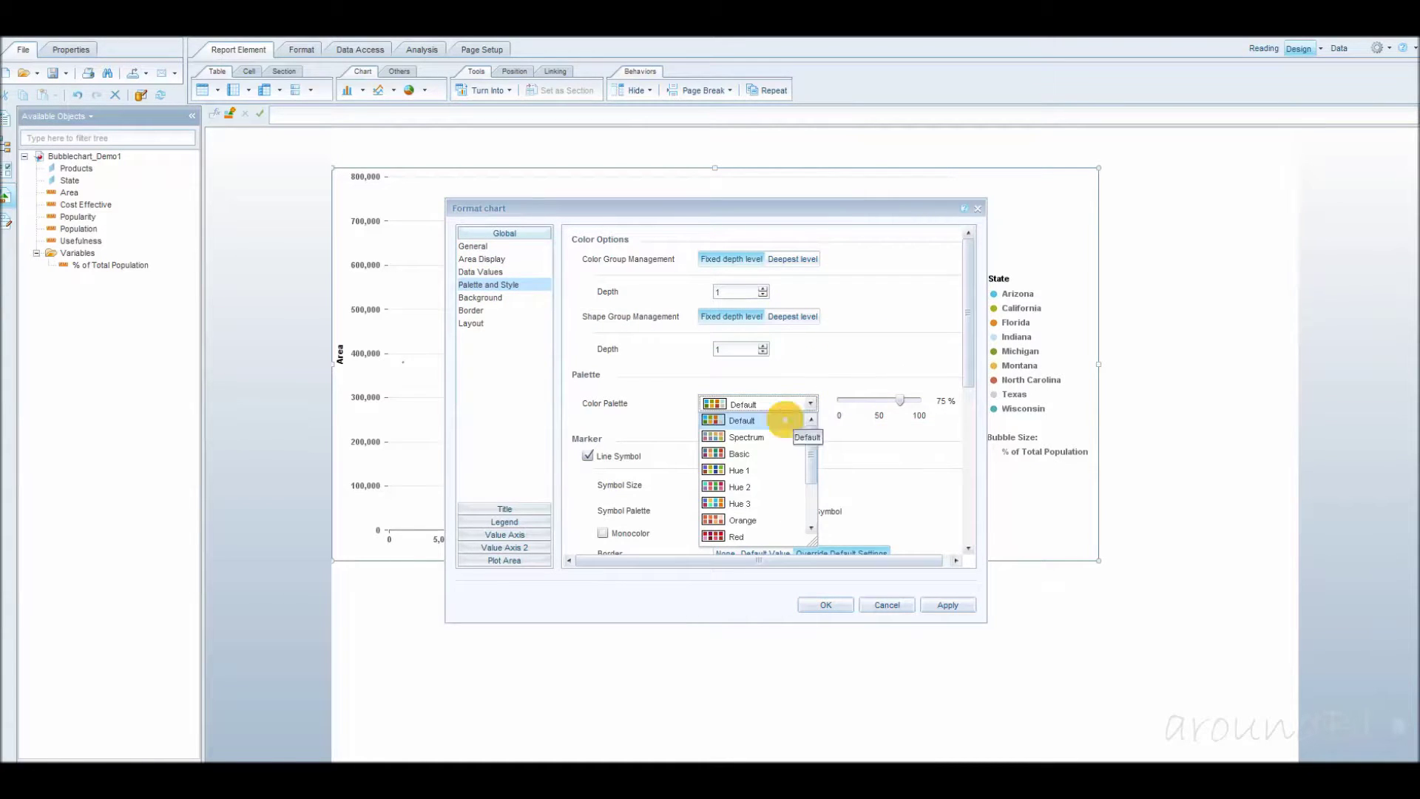
pyautogui.click(760, 451)
pyautogui.click(913, 399)
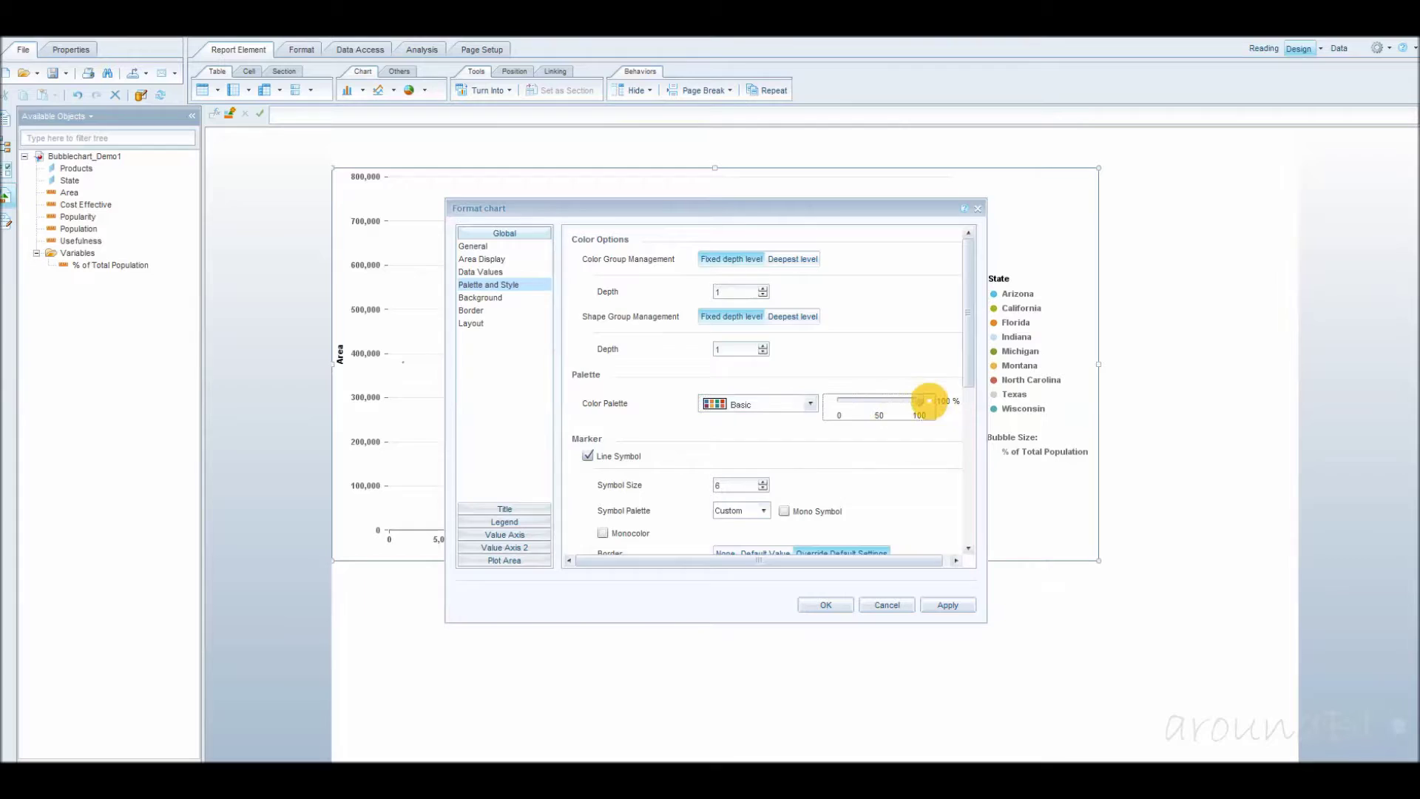
pyautogui.moveTo(971, 369); pyautogui.dragTo(974, 510)
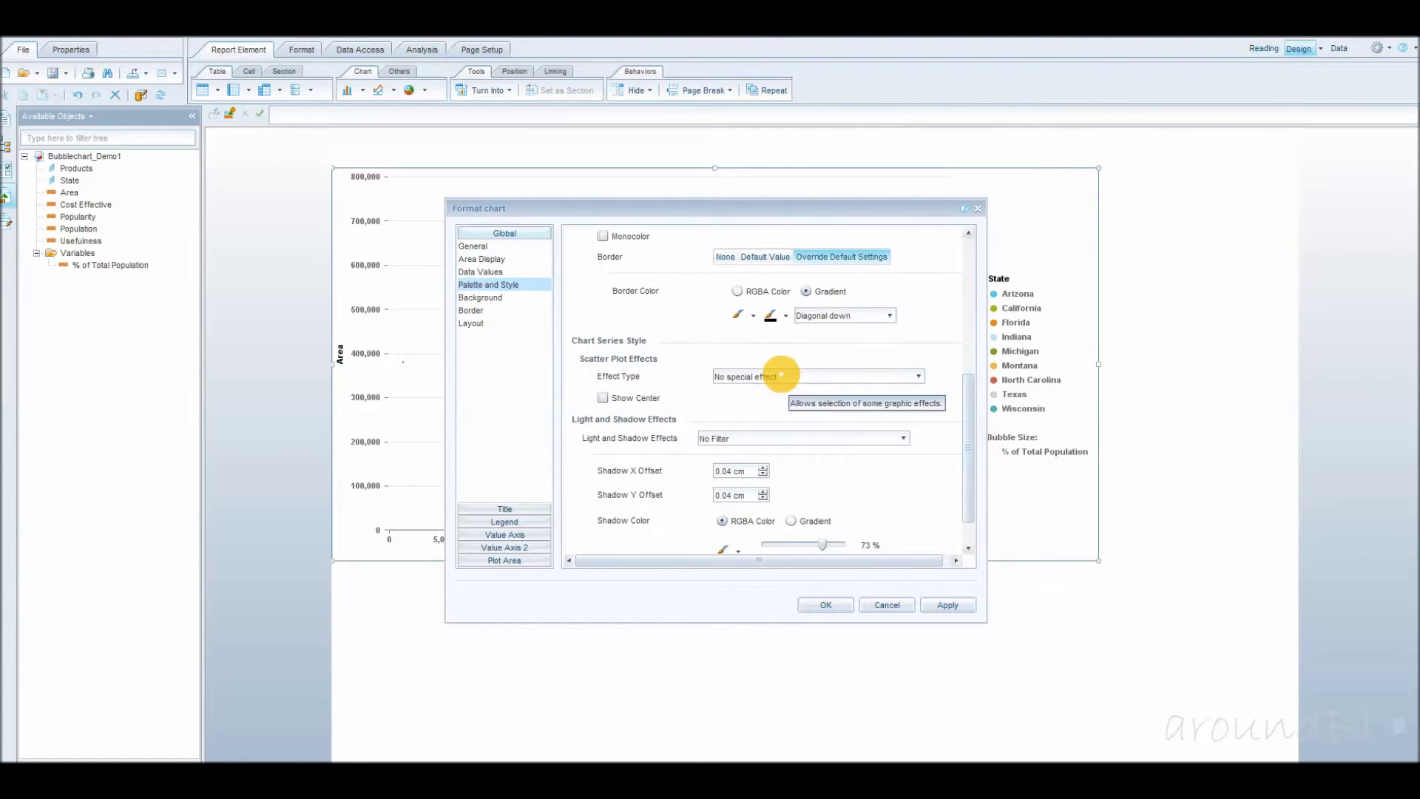
pyautogui.click(780, 376)
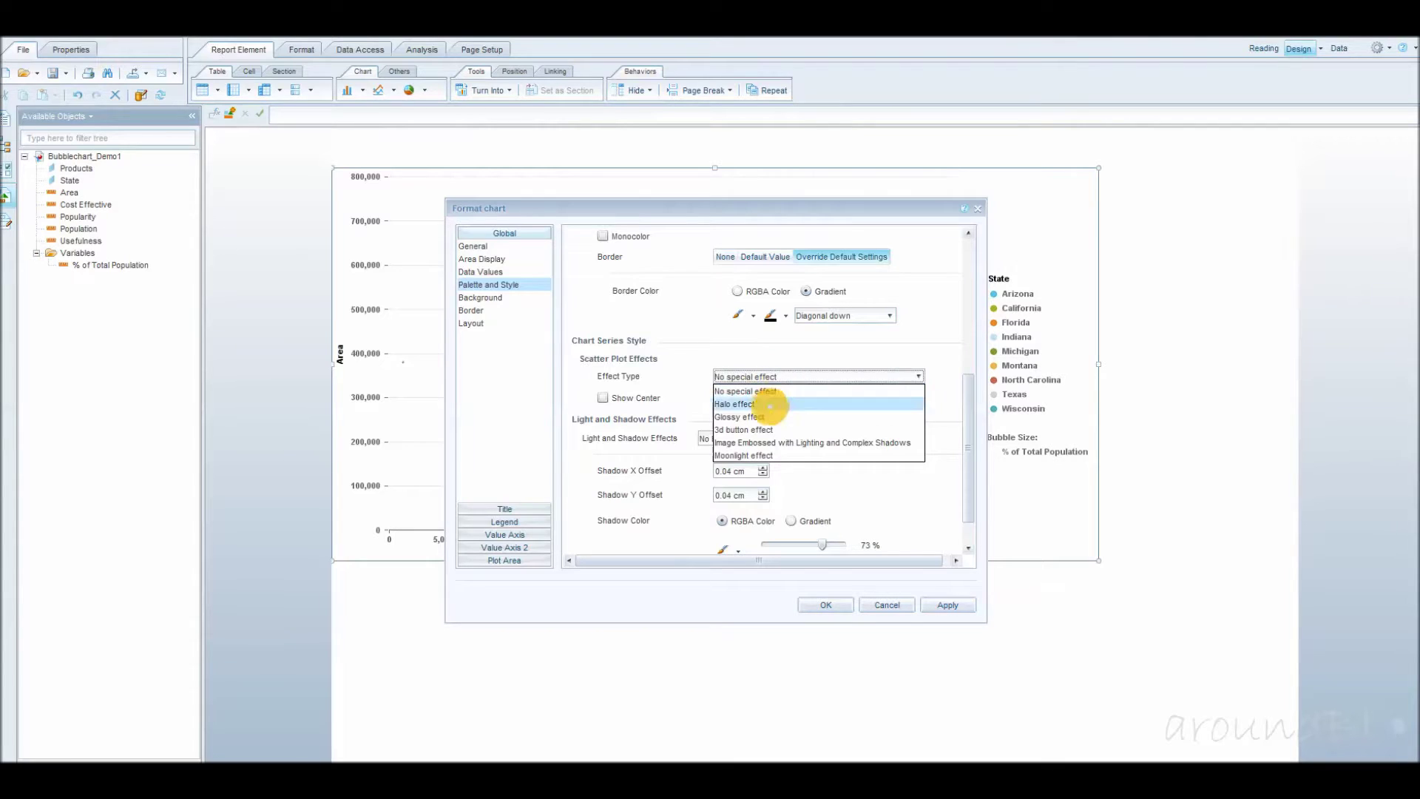
pyautogui.click(764, 429)
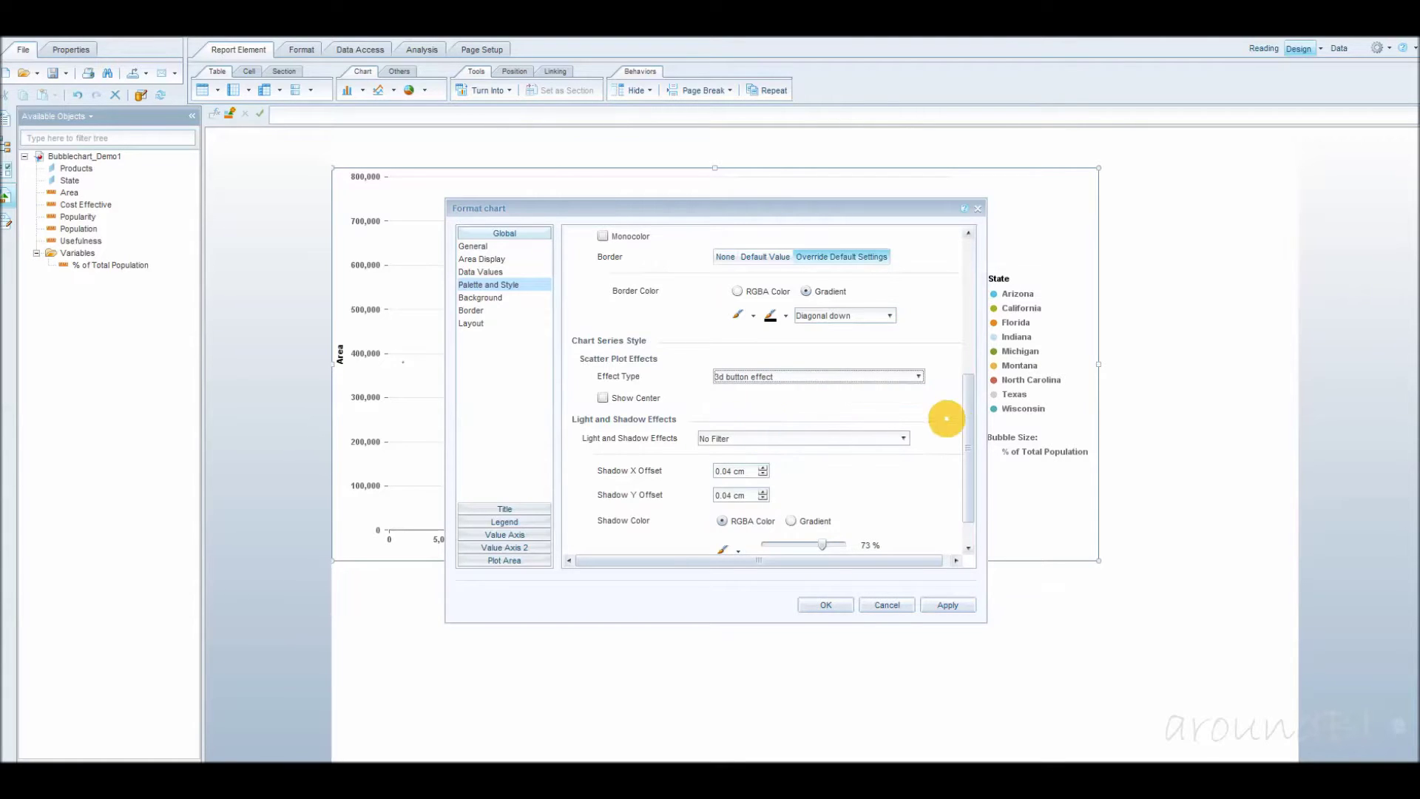
pyautogui.moveTo(967, 441); pyautogui.dragTo(968, 453)
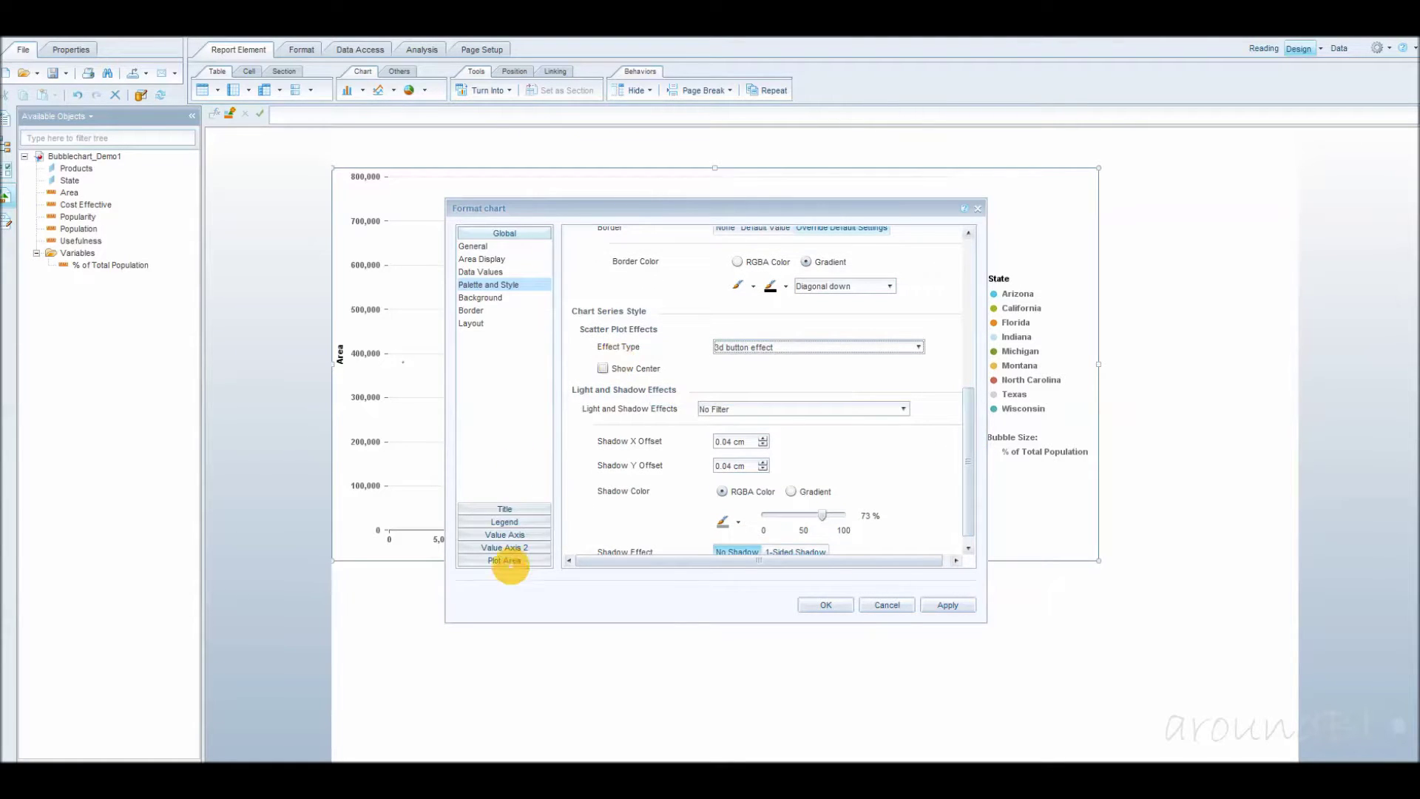
# Step: Give the plot area a Striped Background and apply the chart formatting
pyautogui.click(515, 560)
pyautogui.click(494, 323)
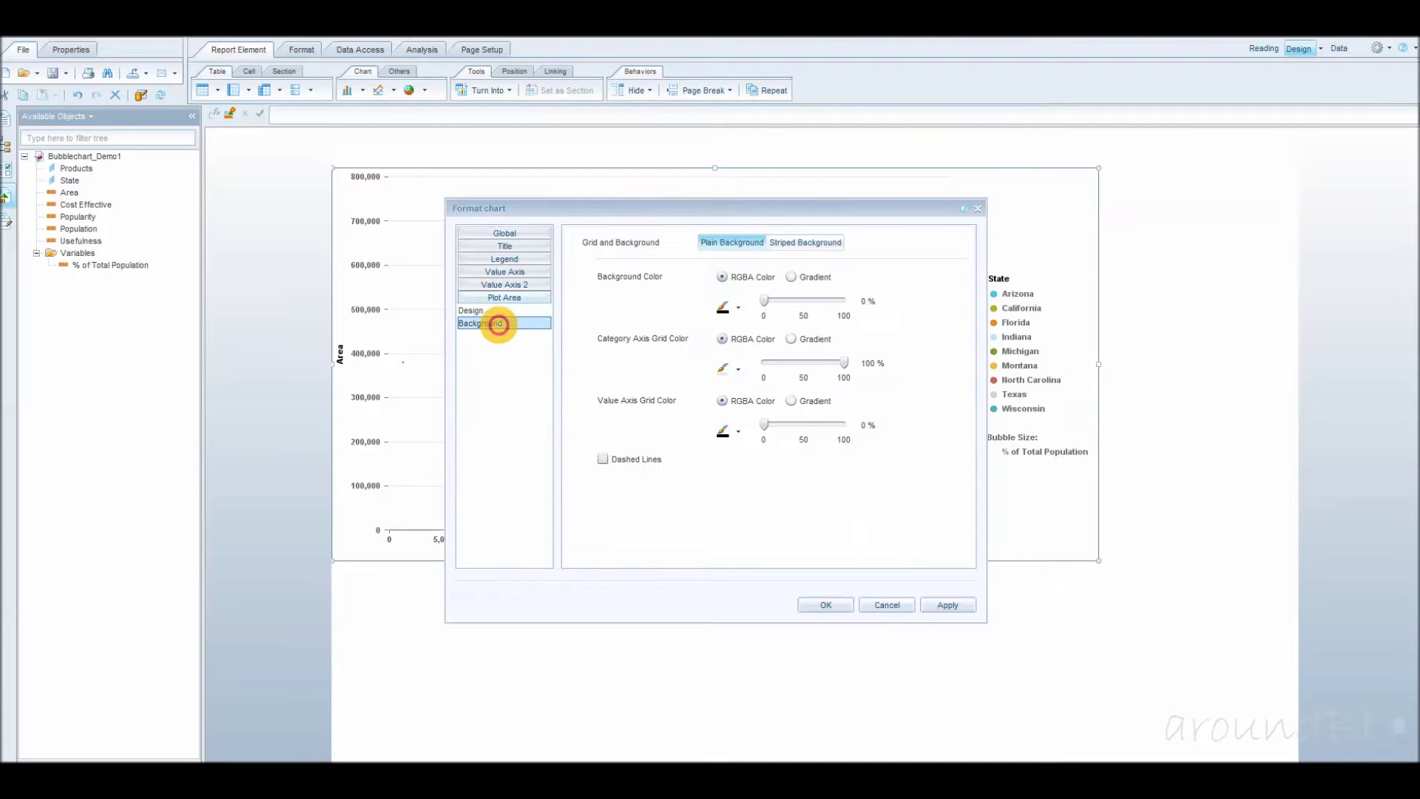
pyautogui.click(796, 241)
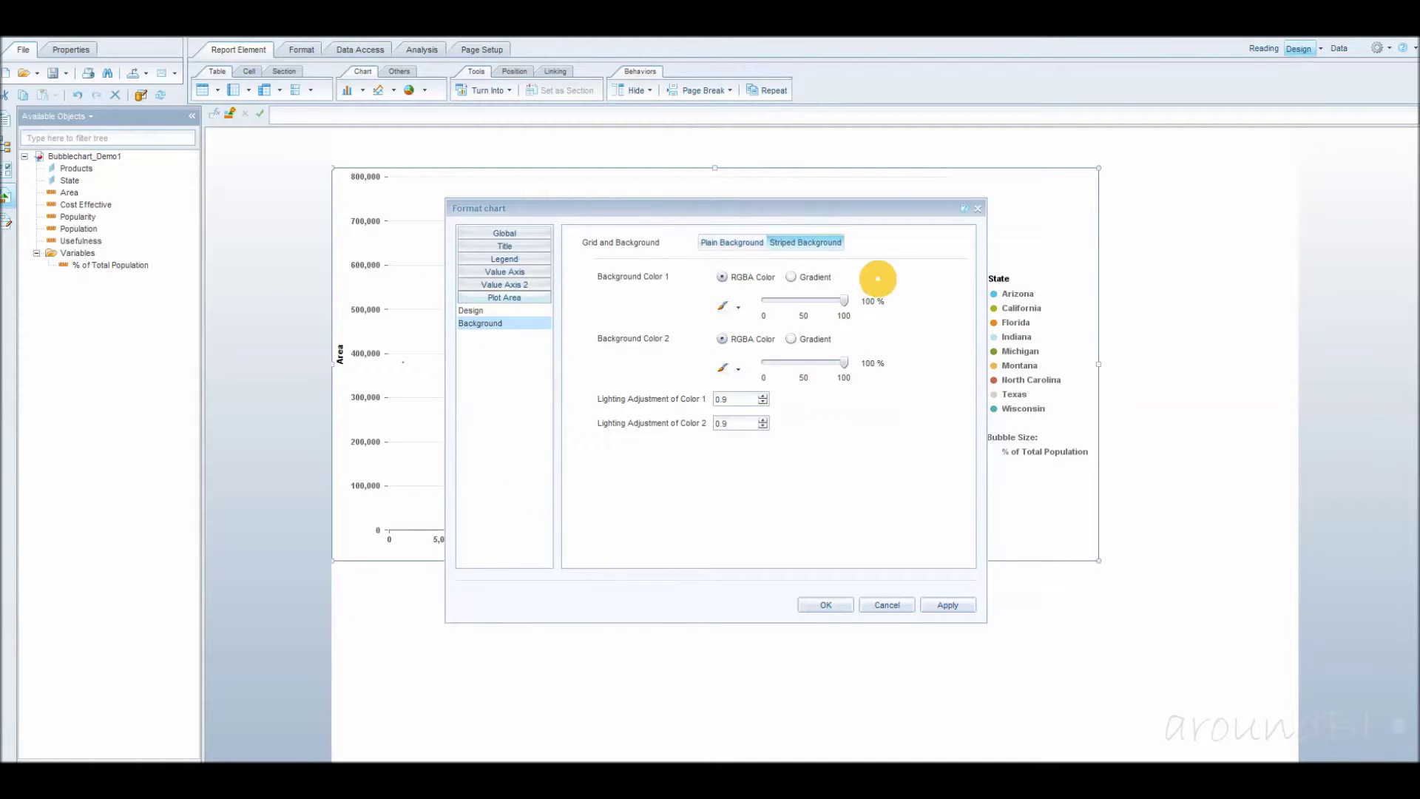
pyautogui.click(946, 604)
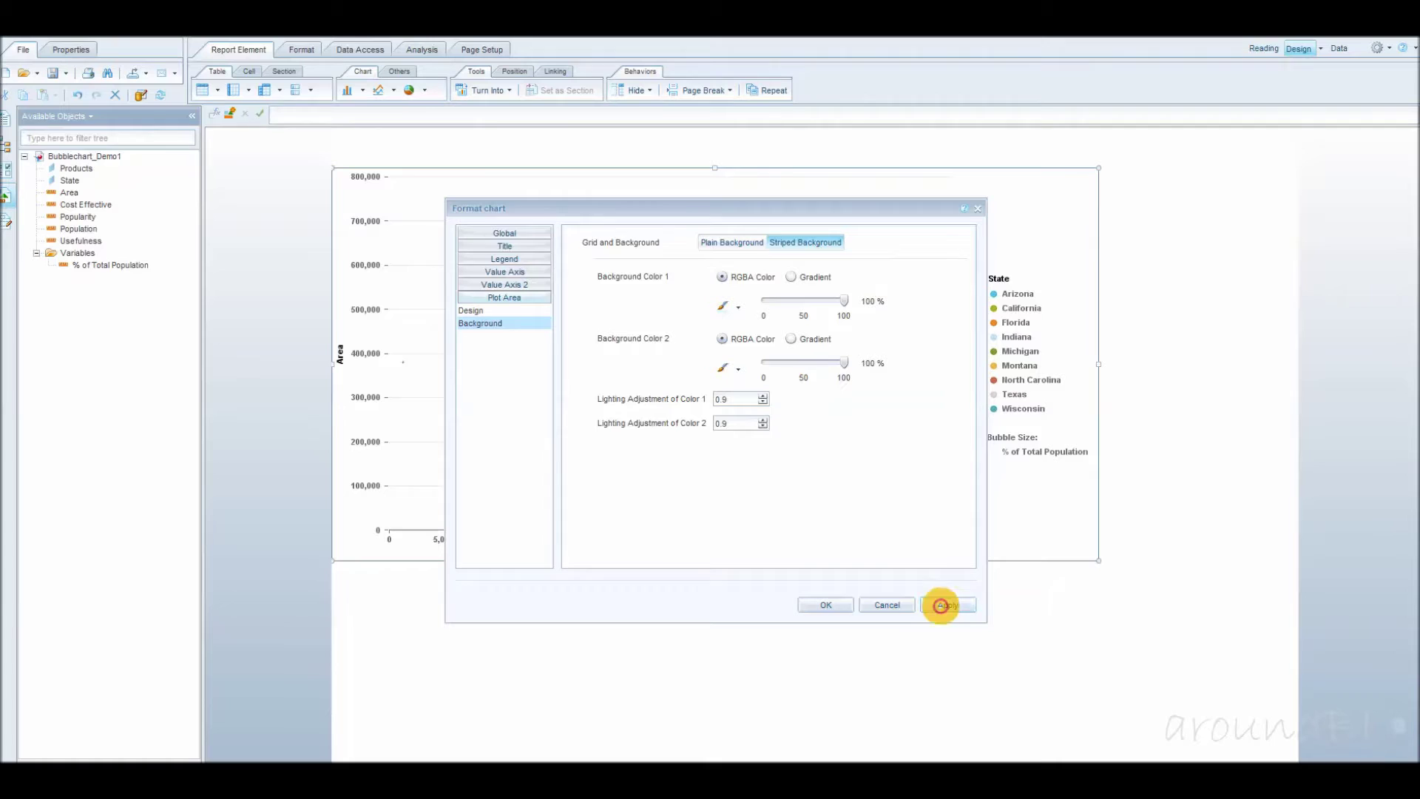
pyautogui.click(826, 605)
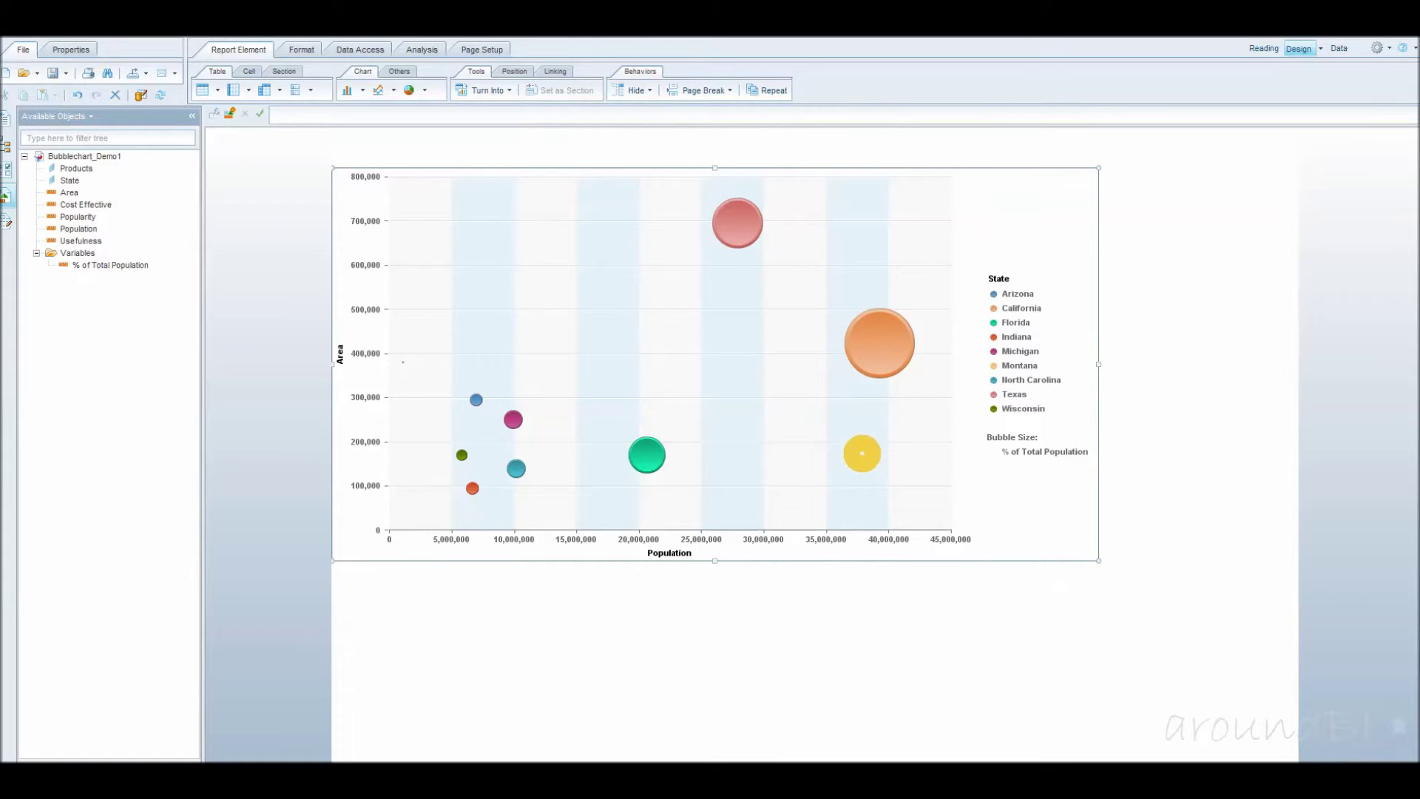
# Step: Select the Population axis and inspect the bubbles, where California and Texas are the largest
pyautogui.click(843, 531)
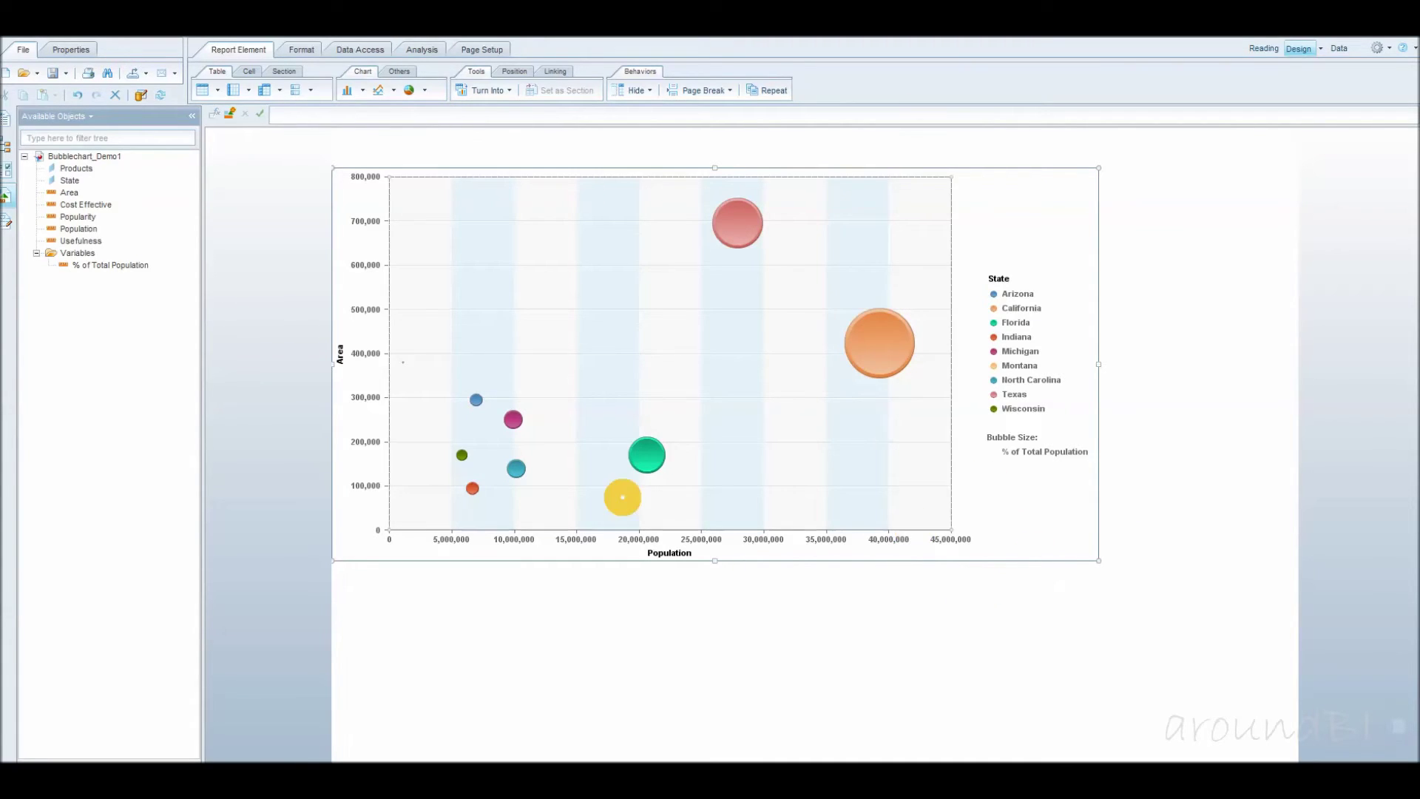
pyautogui.moveTo(876, 343)
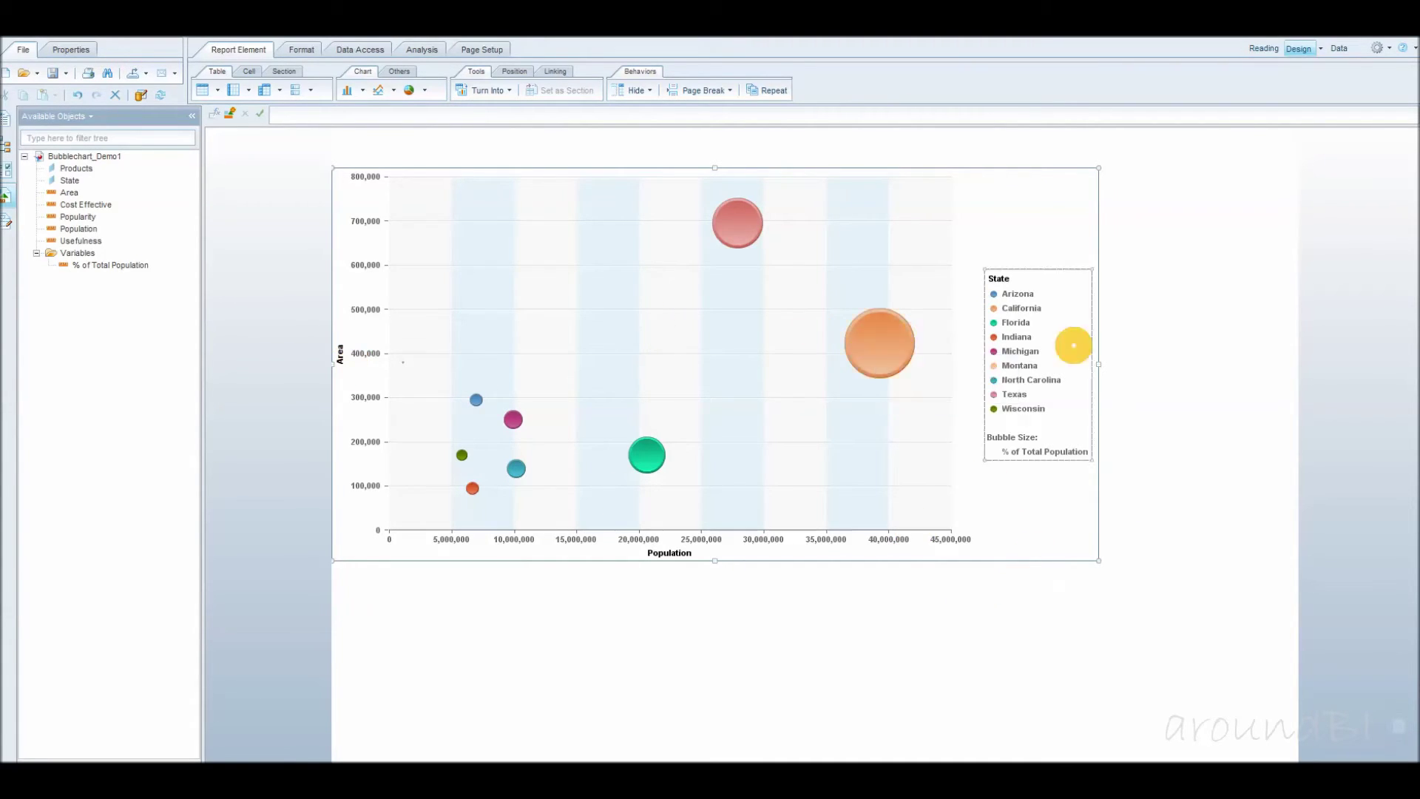